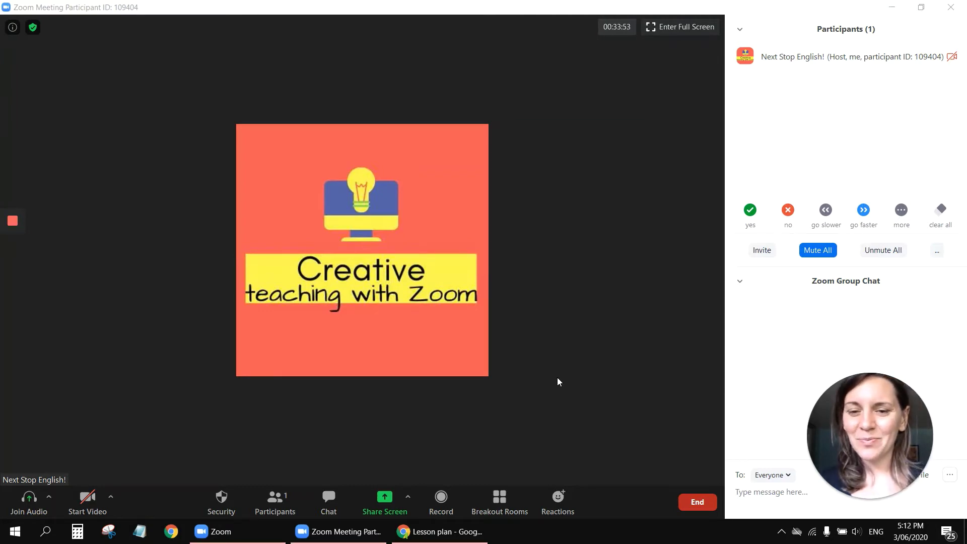
Start a screen share in the Zoom meeting and select the Lesson plan Google Docs window as its source.
{"action": "left_click", "coordinate": [405, 503]}
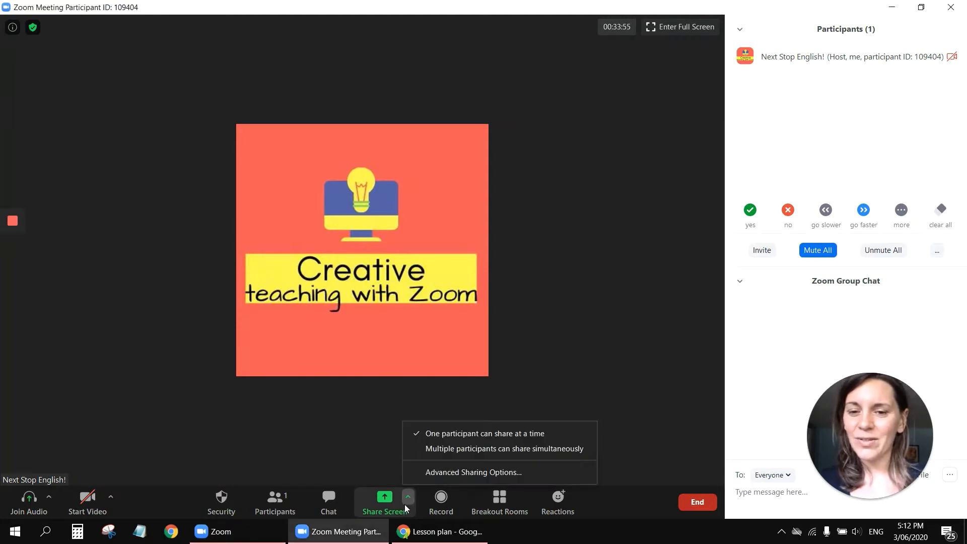
{"action": "left_click", "coordinate": [393, 503]}
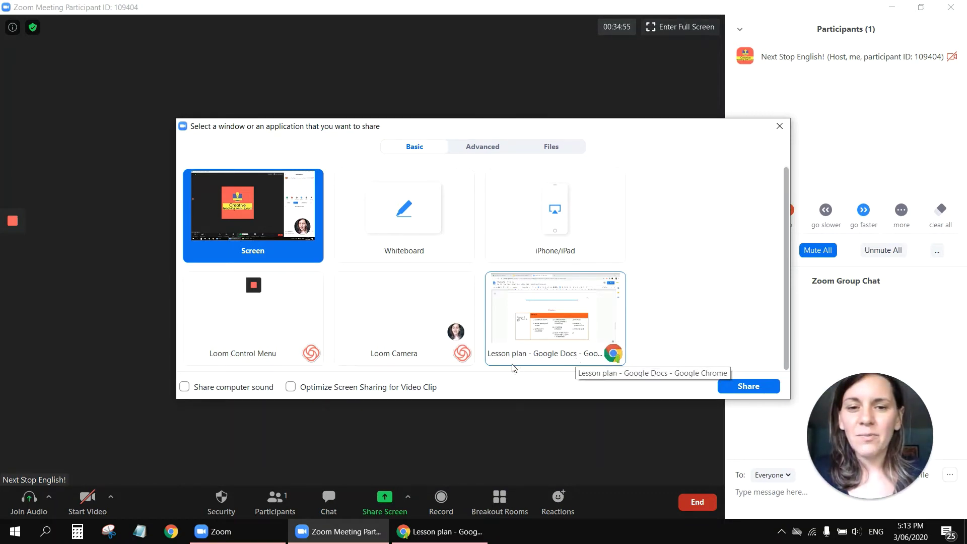
{"action": "left_click", "coordinate": [547, 335]}
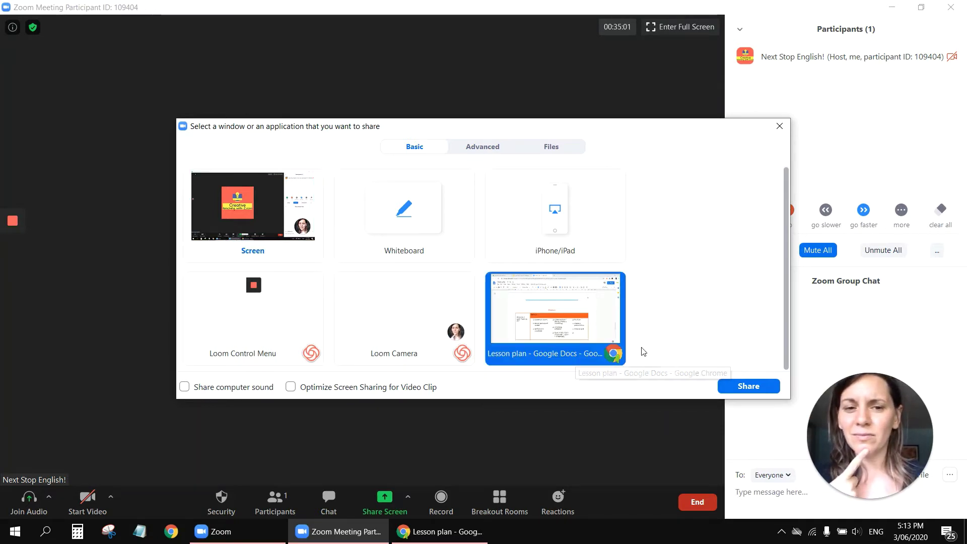
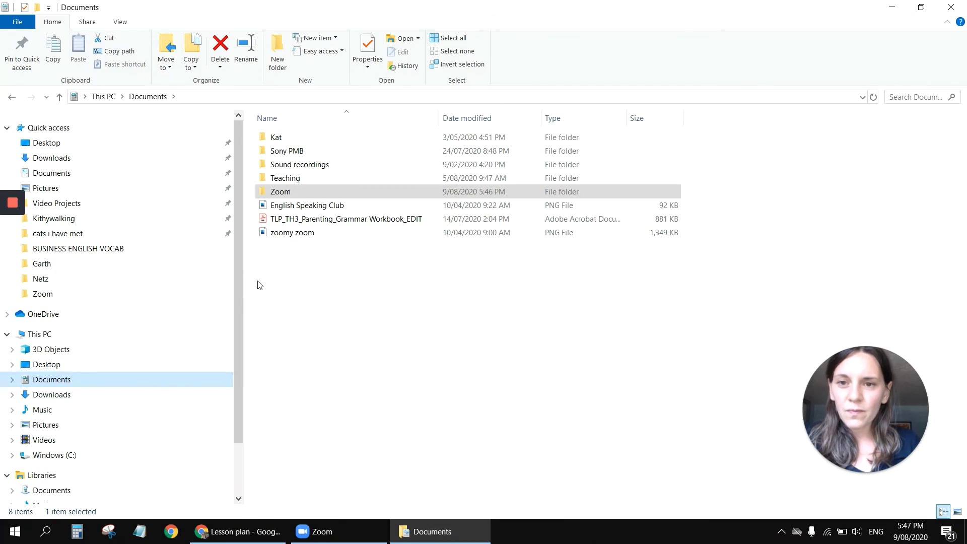
Open the 2020-08-09 17.46.28 meeting folder inside the Zoom recordings folder and point out its audio_only, playback and zoom_0 files.
{"action": "left_click", "coordinate": [300, 193]}
{"action": "double_click", "coordinate": [300, 193]}
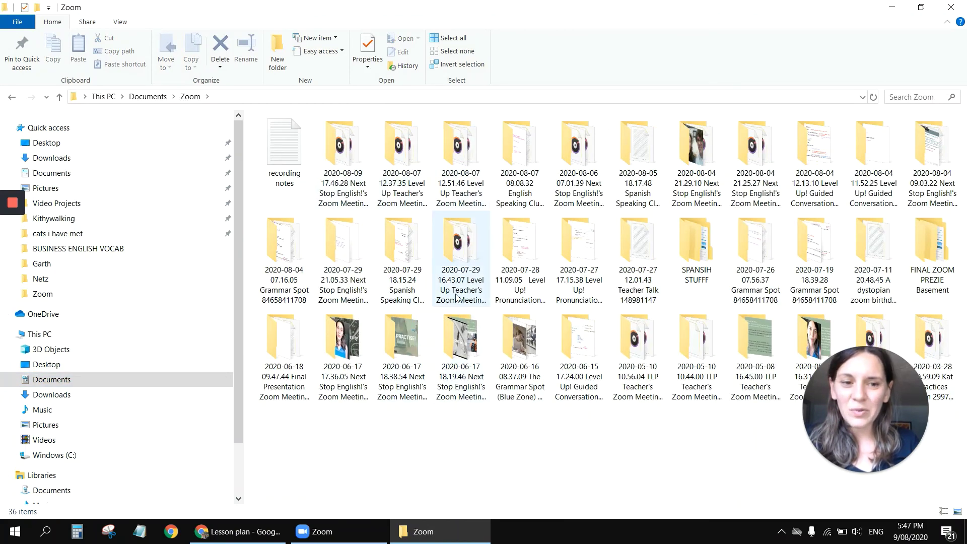
{"action": "double_click", "coordinate": [359, 196]}
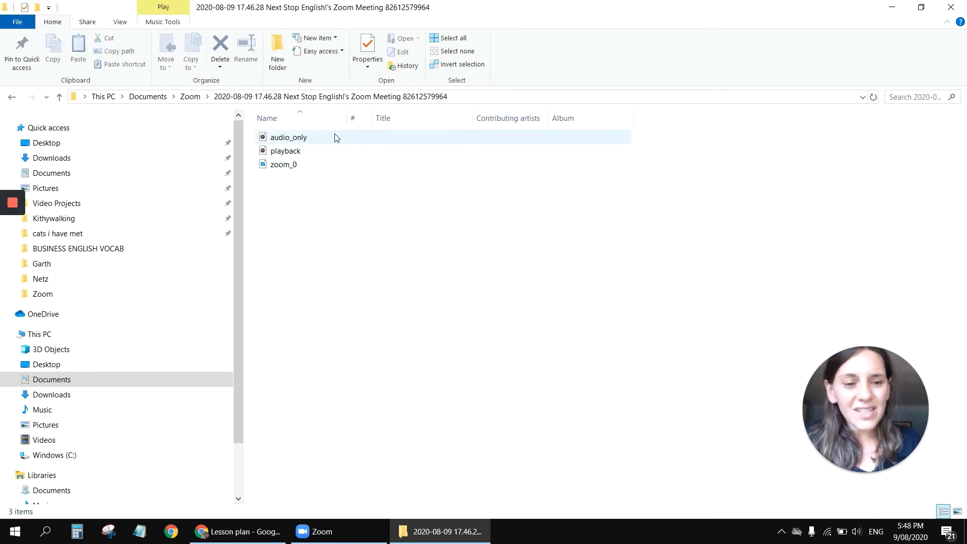
{"action": "left_click", "coordinate": [320, 139]}
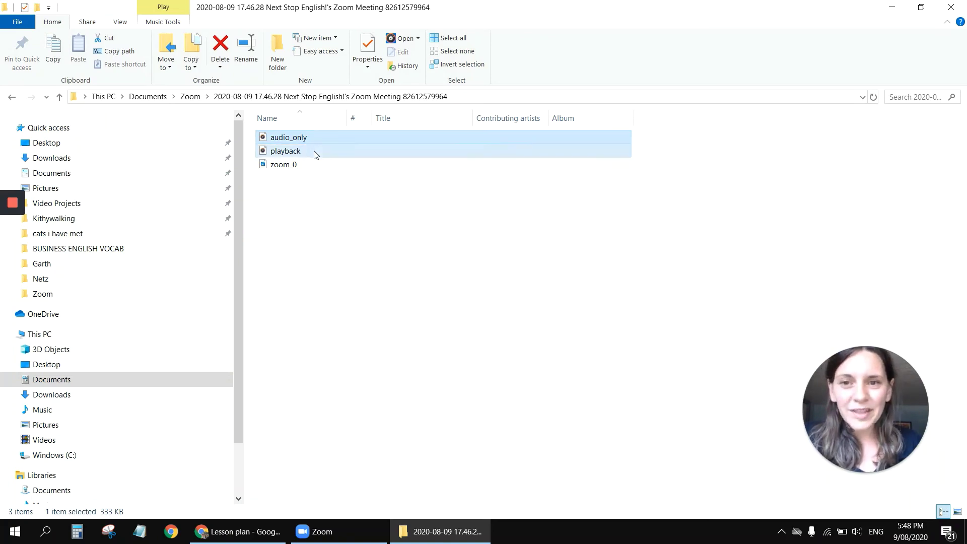
{"action": "left_click", "coordinate": [315, 154]}
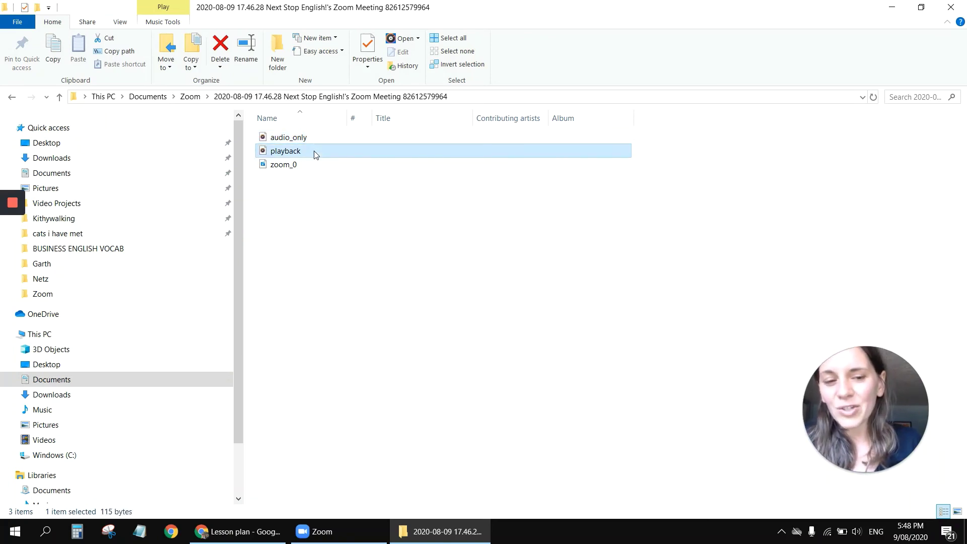
{"action": "left_click", "coordinate": [304, 164]}
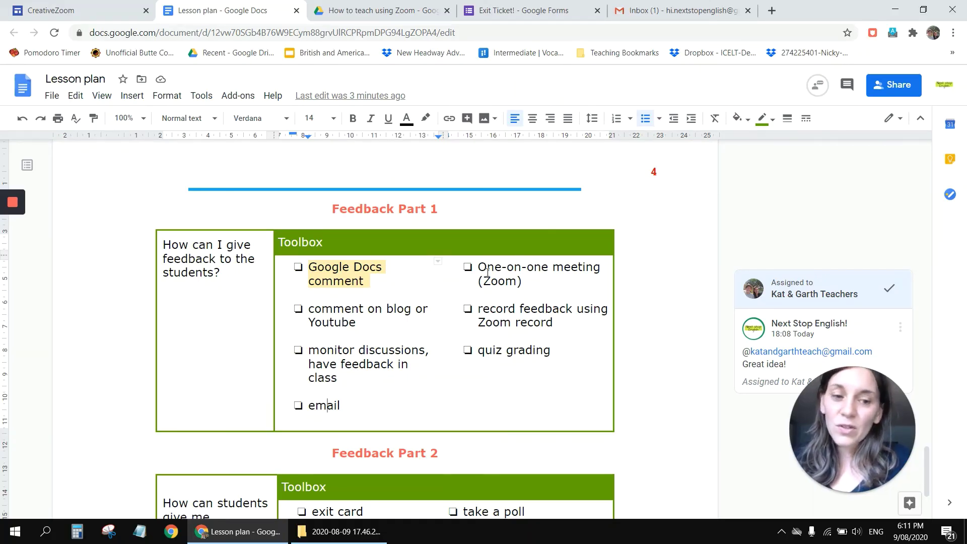
In the Lesson plan document, view the comment attached to the "Google Docs comment" item in the Feedback Part 1 toolbox.
{"action": "left_click", "coordinate": [351, 276]}
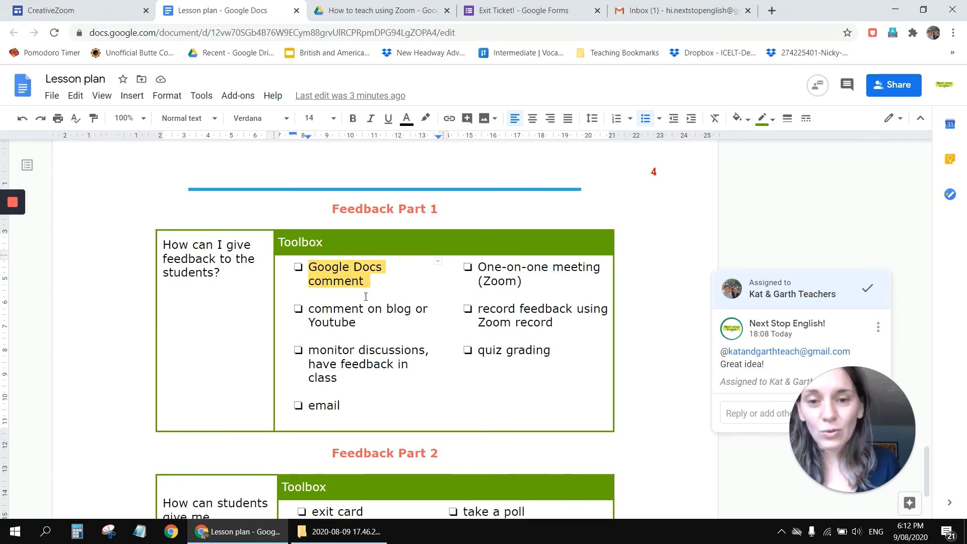
{"action": "double_click", "coordinate": [341, 269]}
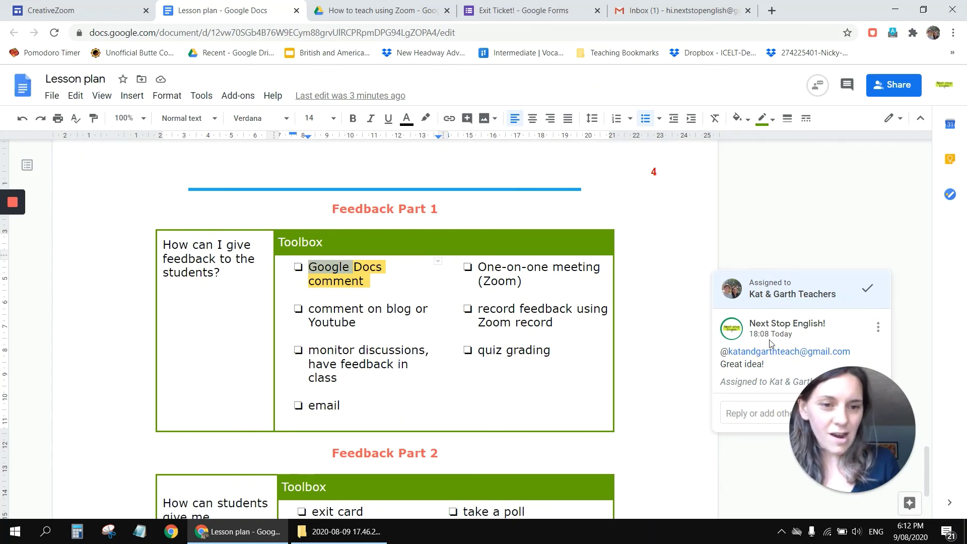
{"action": "scroll", "coordinate": [395, 247], "scroll_direction": "down", "scroll_amount": 1}
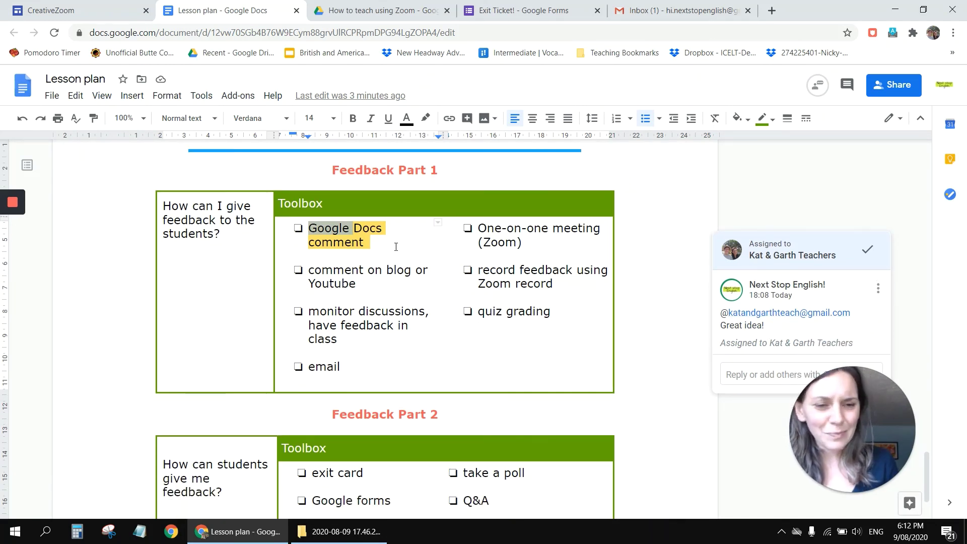
{"action": "left_click", "coordinate": [396, 247]}
Comment on the word "comment" in the blog item, mentioning the colleague's e-mail with the text "write the comment, so that the student can see it.".
{"action": "double_click", "coordinate": [343, 272]}
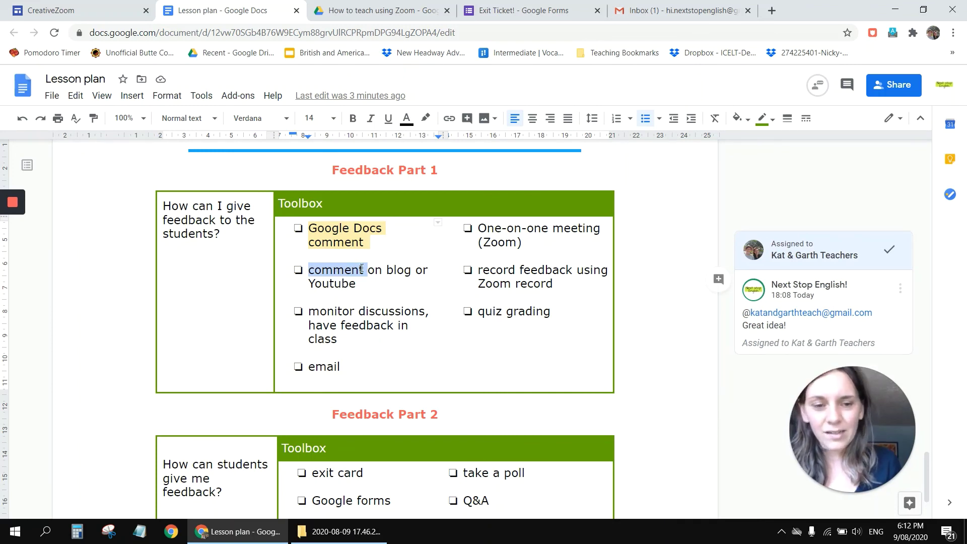
{"action": "left_click", "coordinate": [726, 284]}
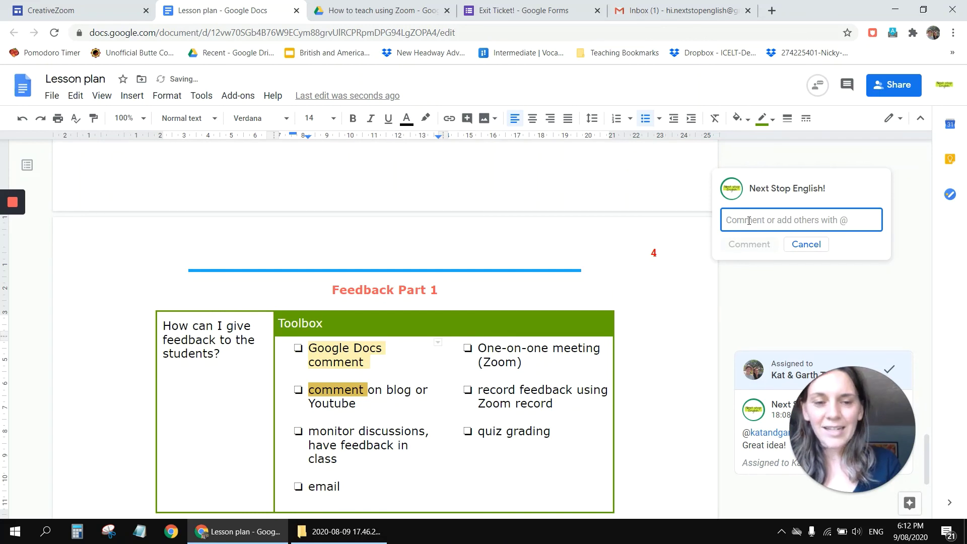
{"action": "type", "text": "@"}
{"action": "key", "text": "ctrl+v"}
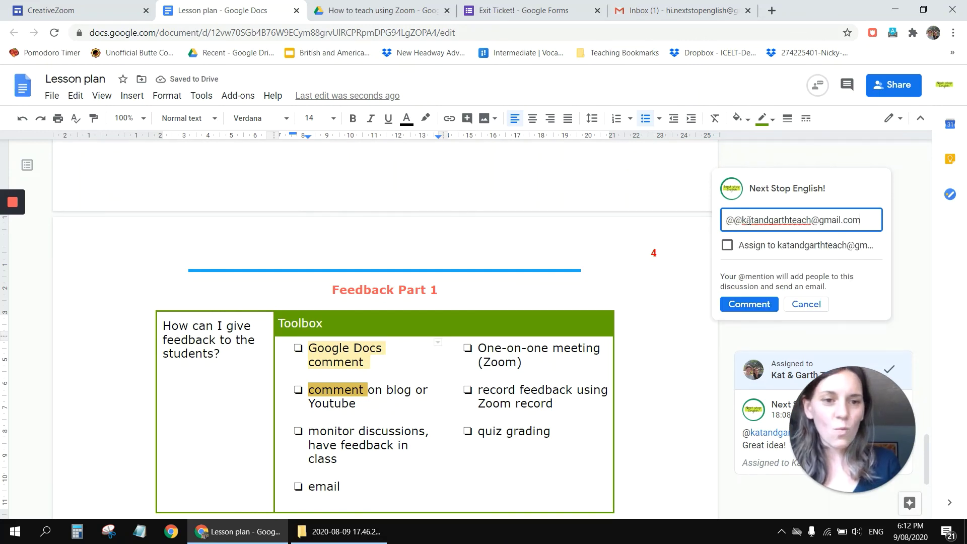
{"action": "key", "text": "Home"}
{"action": "key", "text": "Delete"}
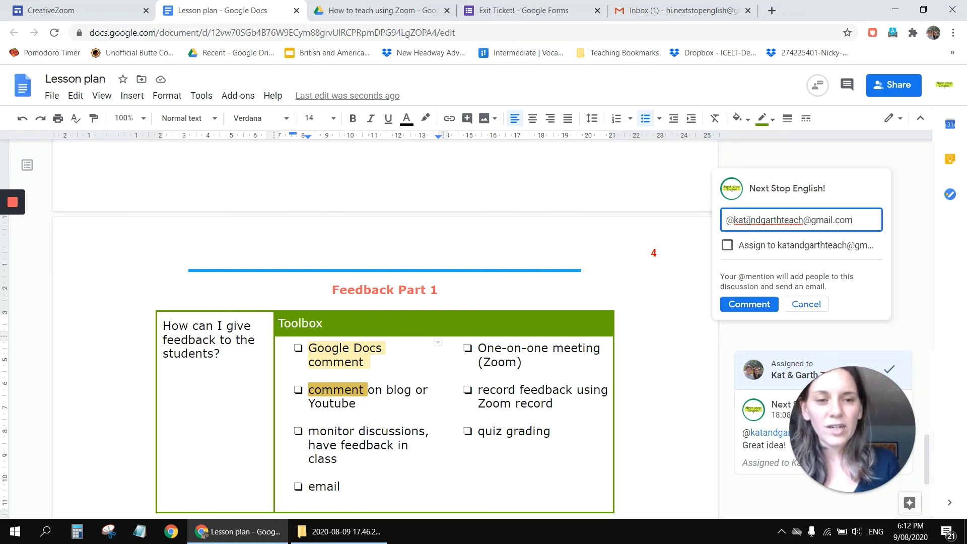
{"action": "key", "text": "End"}
{"action": "type", "text": "write the co"}
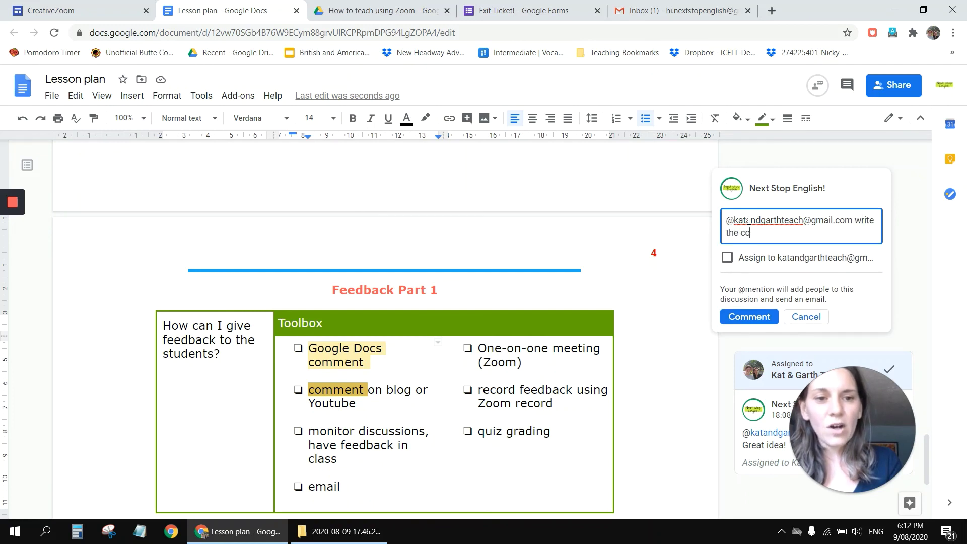
{"action": "type", "text": "mment, so that the student can see it."}
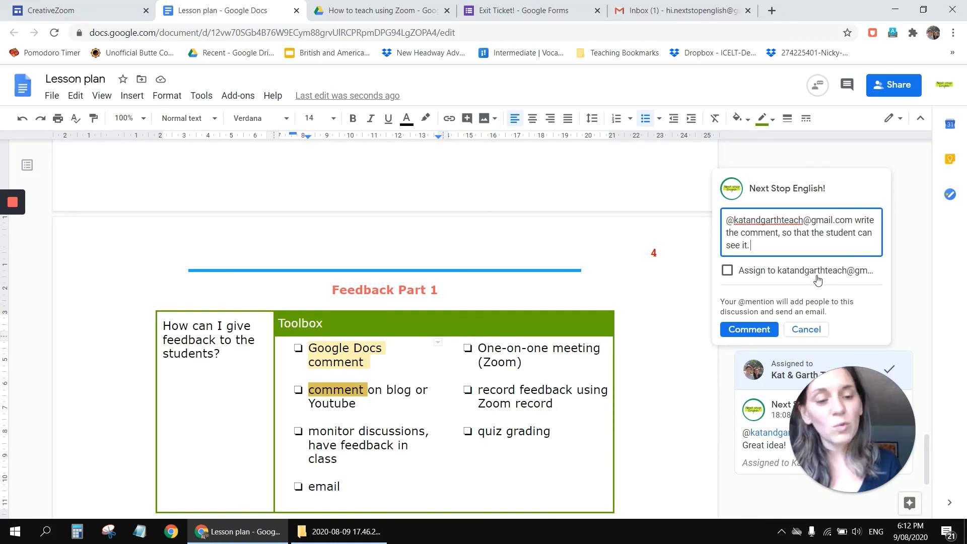
{"action": "left_click", "coordinate": [750, 328]}
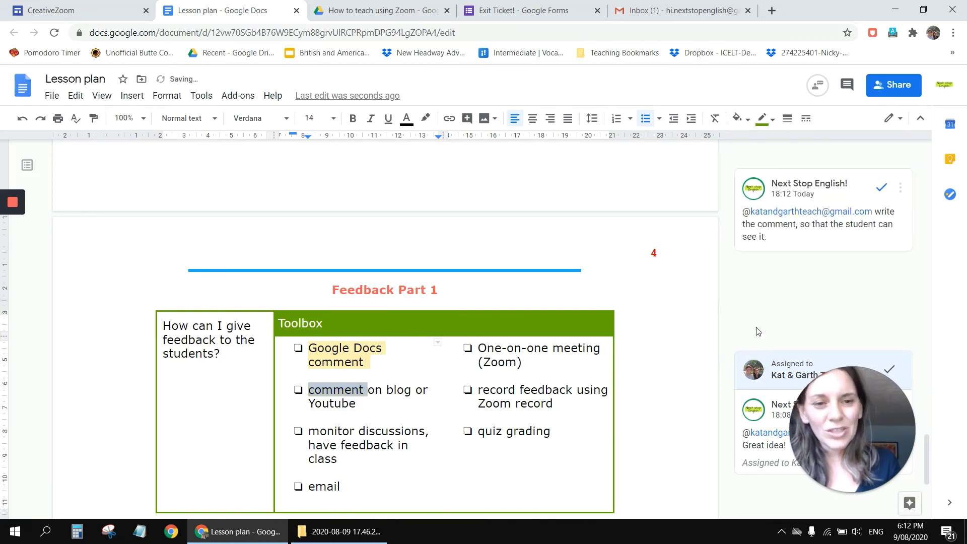
Highlight the "record feedback using Zoom record" and "quiz grading" items in the Feedback Part 1 toolbox.
{"action": "scroll", "coordinate": [500, 167], "scroll_direction": "down", "scroll_amount": 4}
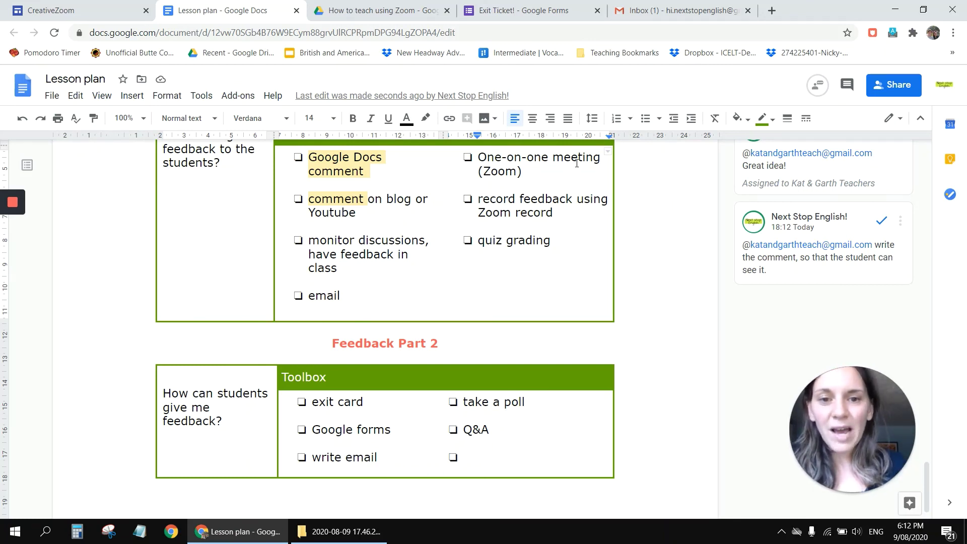
{"action": "triple_click", "coordinate": [575, 199]}
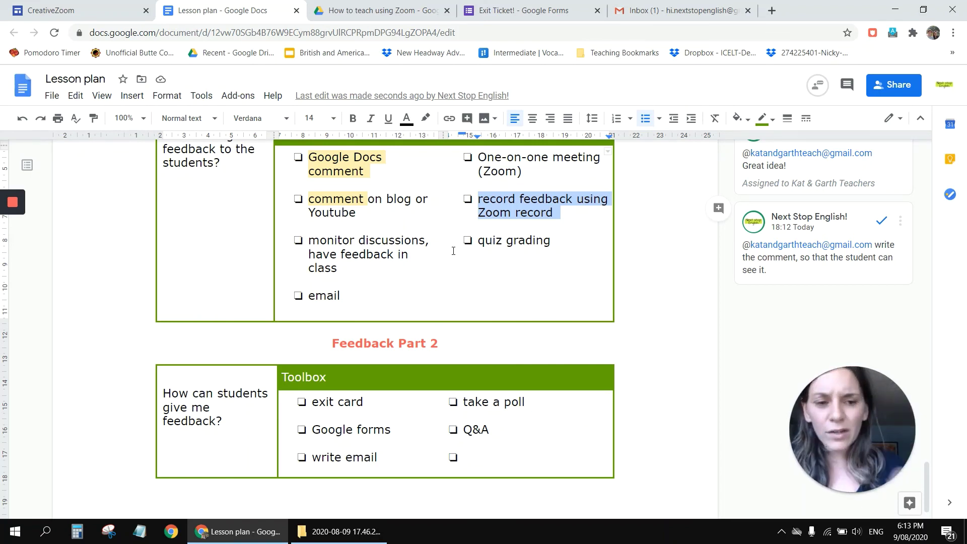
{"action": "triple_click", "coordinate": [501, 239]}
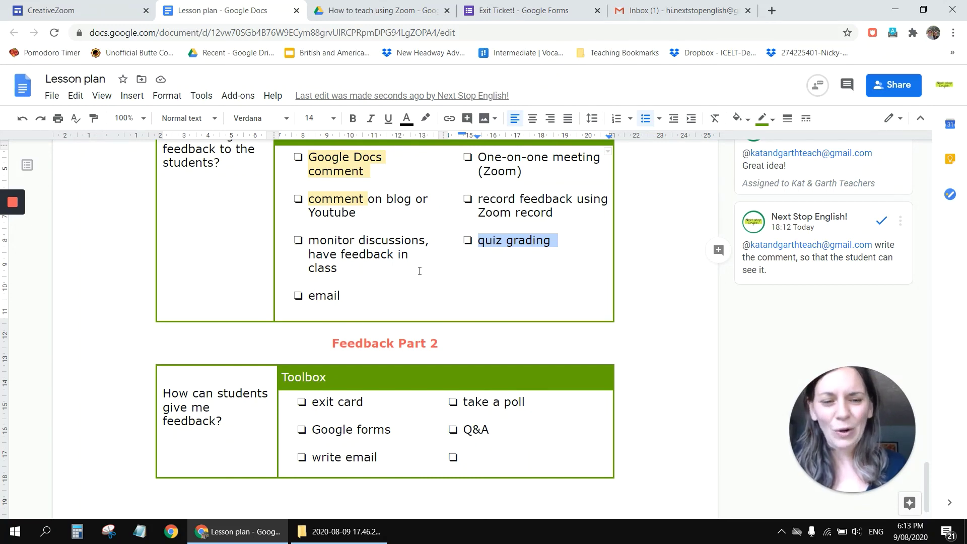
{"action": "scroll", "coordinate": [483, 299], "scroll_direction": "down", "scroll_amount": 1}
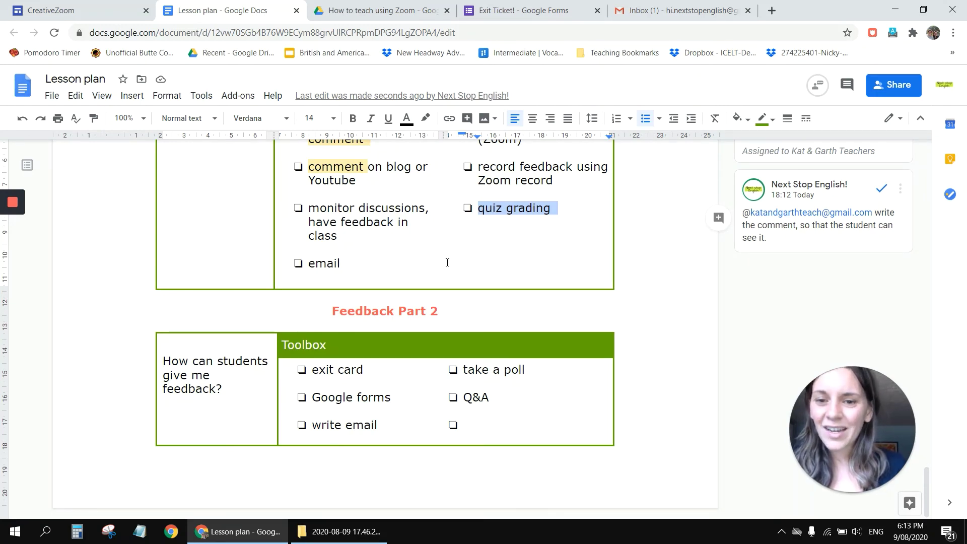
Go through the Feedback Part 2 table, highlighting the question about student feedback and the exit card, take a poll and Google forms items.
{"action": "left_click", "coordinate": [362, 304]}
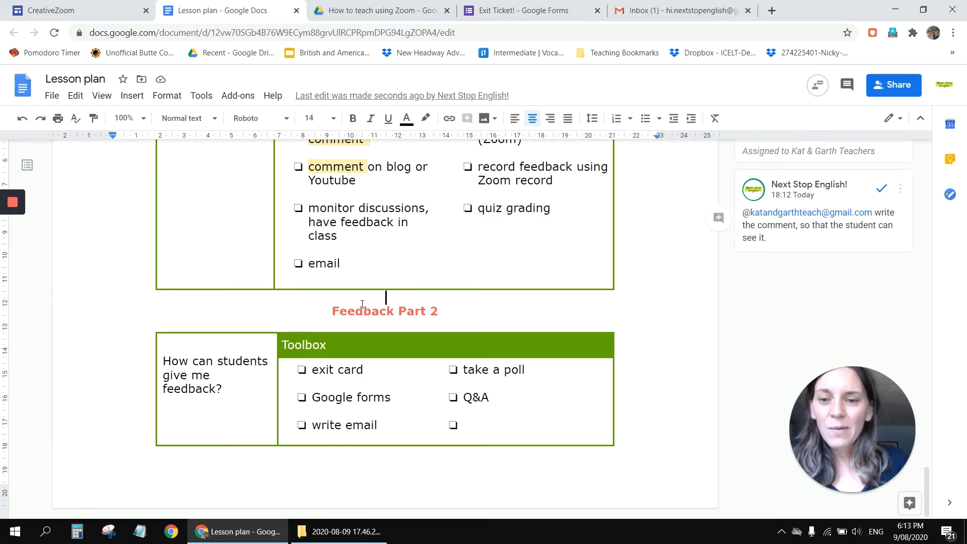
{"action": "triple_click", "coordinate": [221, 372]}
{"action": "left_click", "coordinate": [254, 416]}
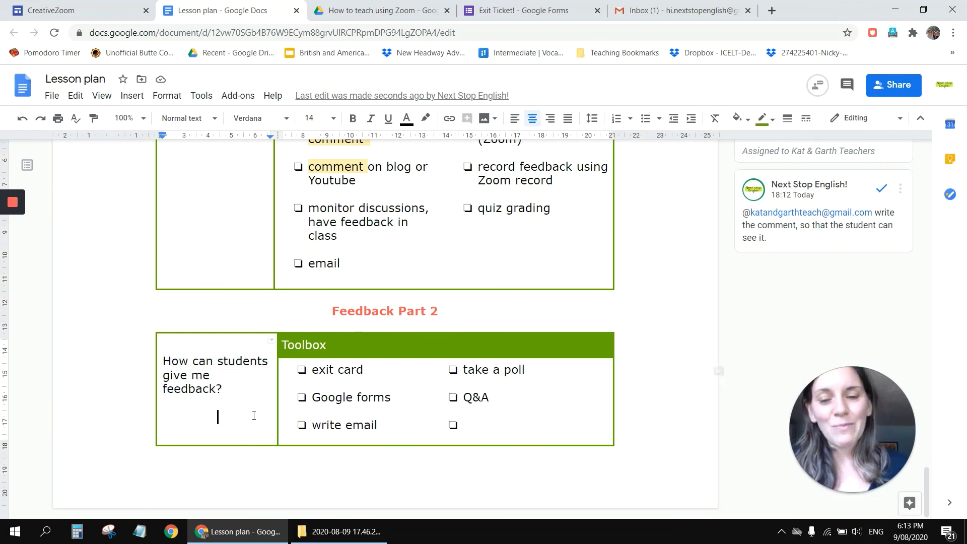
{"action": "triple_click", "coordinate": [335, 377]}
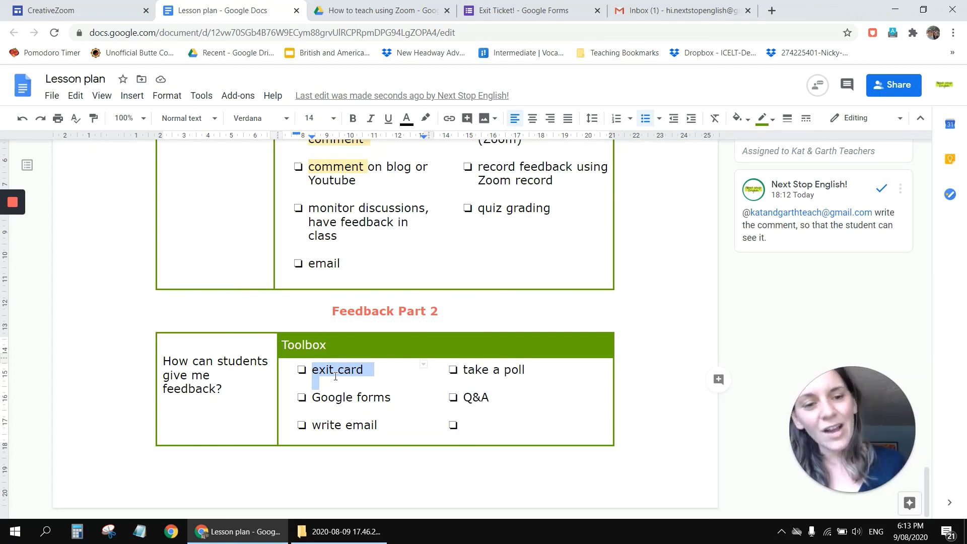
{"action": "triple_click", "coordinate": [484, 375]}
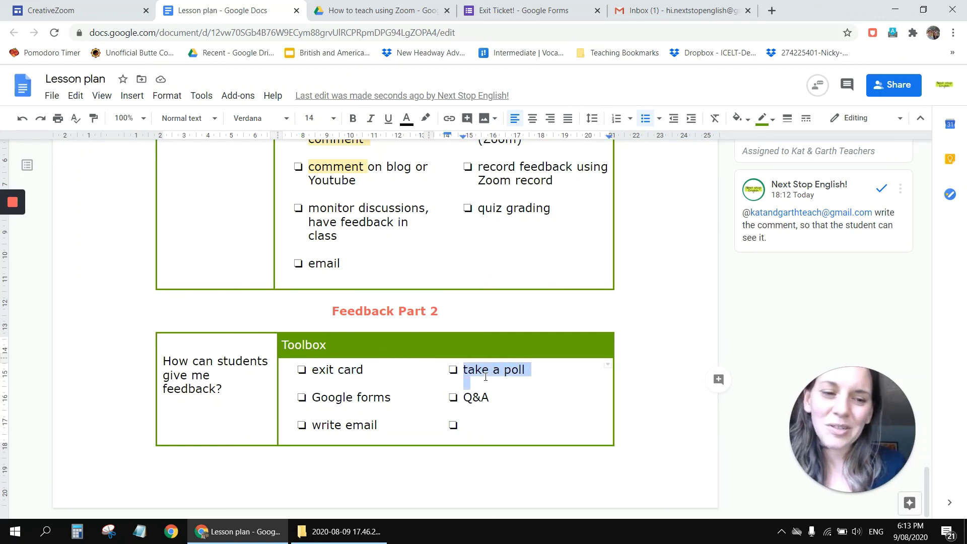
{"action": "left_click", "coordinate": [483, 389]}
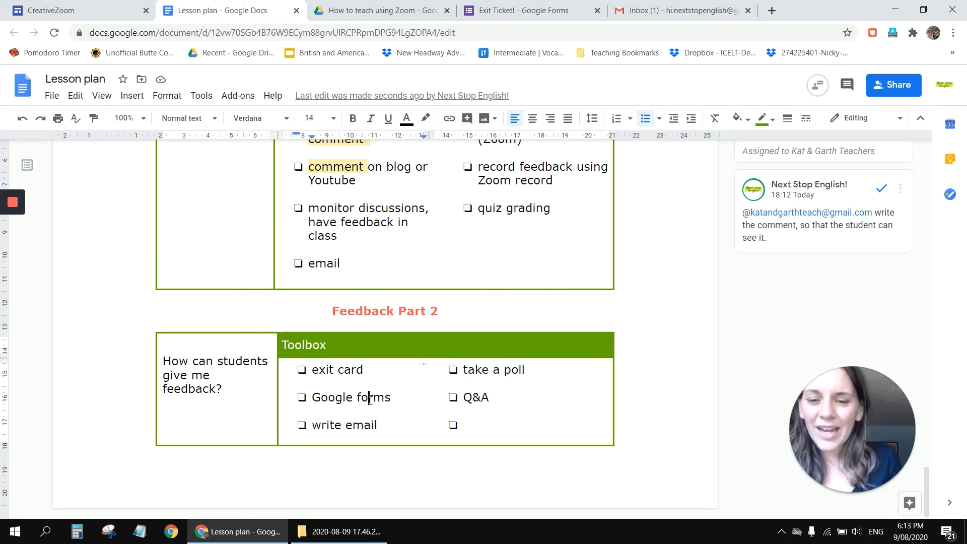
{"action": "triple_click", "coordinate": [370, 400]}
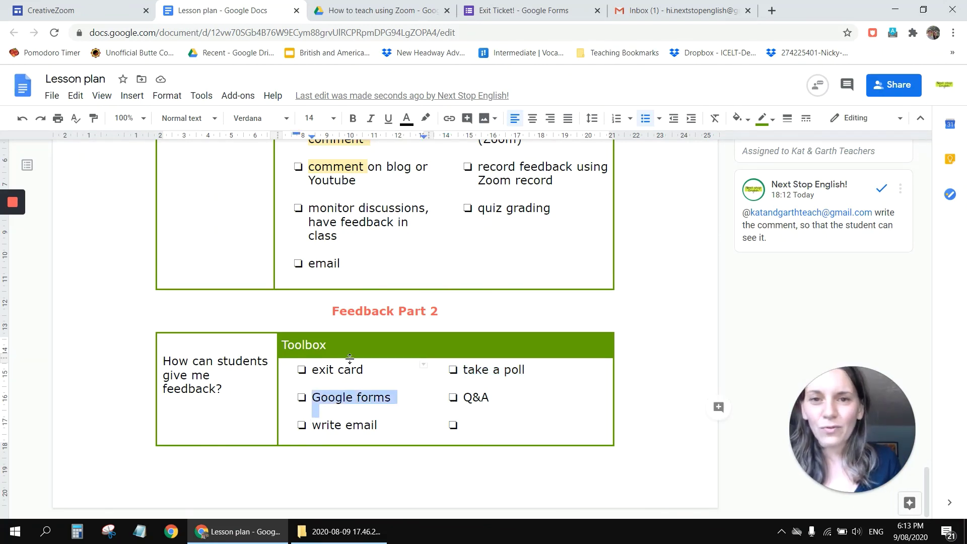
Switch to the Exit Ticket! form in Google Forms and review its questions from the header to the final short-answer question.
{"action": "left_click", "coordinate": [524, 5]}
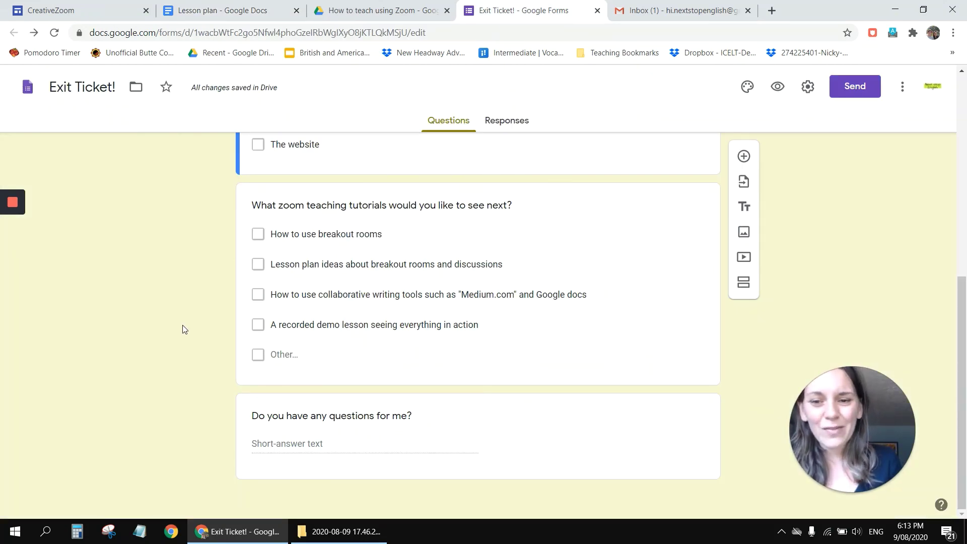
{"action": "scroll", "coordinate": [183, 330], "scroll_direction": "up", "scroll_amount": 7}
{"action": "scroll", "coordinate": [183, 329], "scroll_direction": "up", "scroll_amount": 1}
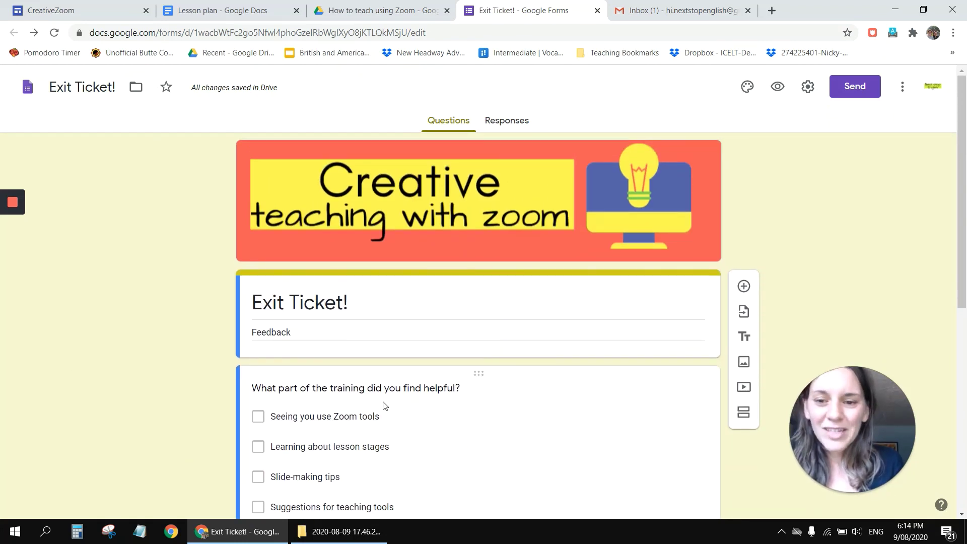
{"action": "scroll", "coordinate": [384, 404], "scroll_direction": "down", "scroll_amount": 1}
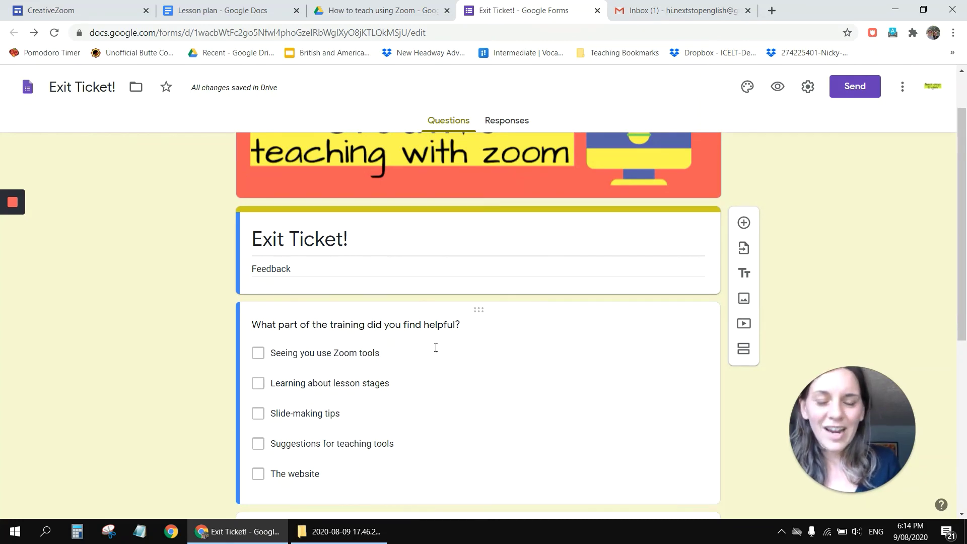
{"action": "scroll", "coordinate": [435, 347], "scroll_direction": "down", "scroll_amount": 1}
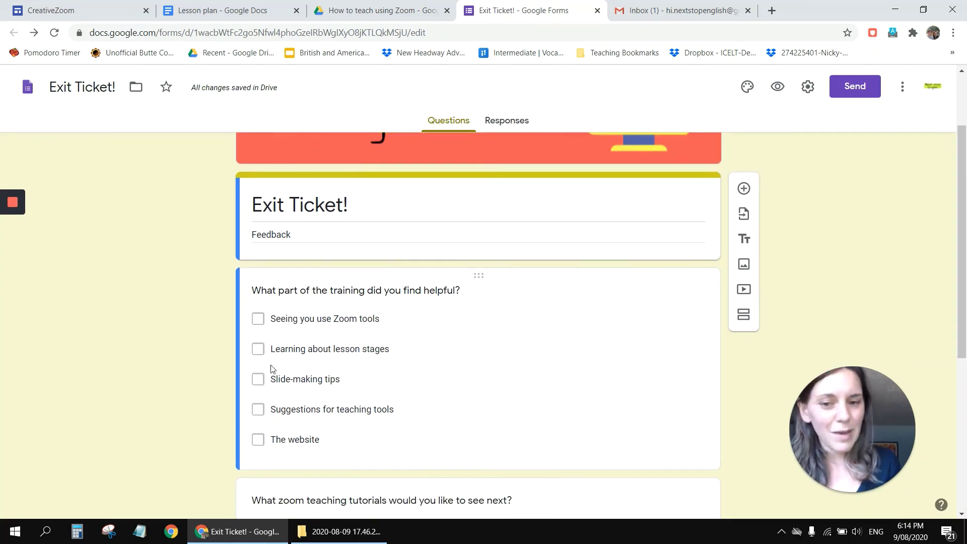
{"action": "scroll", "coordinate": [279, 414], "scroll_direction": "down", "scroll_amount": 3}
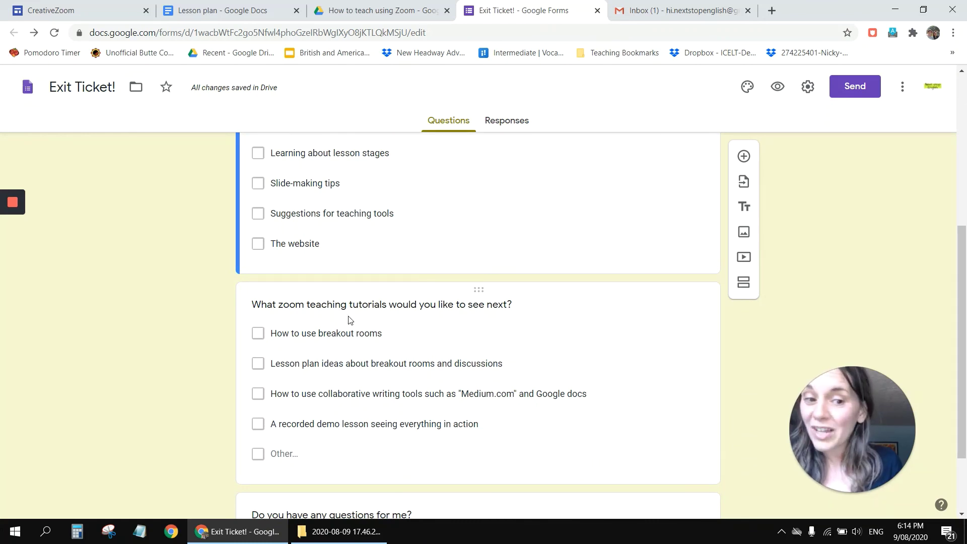
{"action": "scroll", "coordinate": [349, 318], "scroll_direction": "down", "scroll_amount": 3}
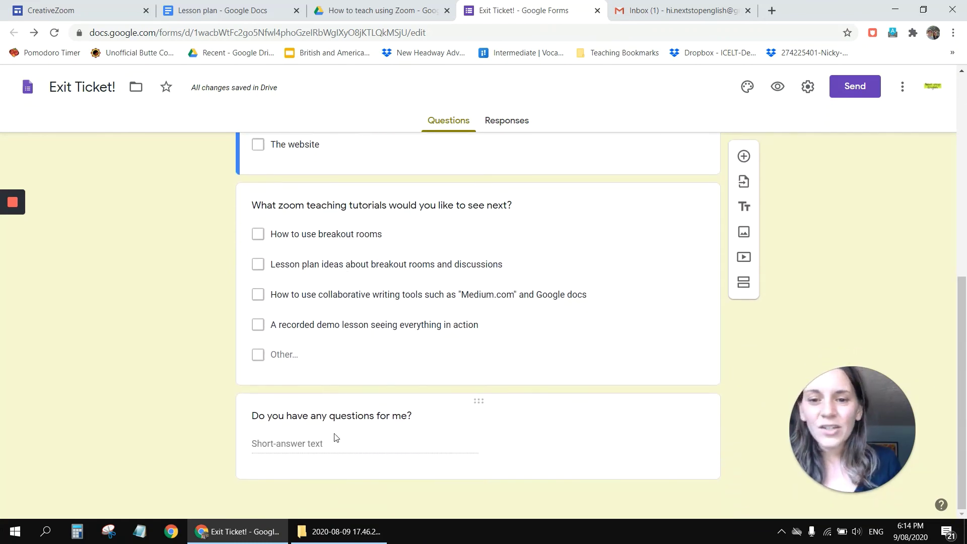
Reword the final short-answer question of the exit ticket to "Do you have any questions or comments for me?".
{"action": "left_click", "coordinate": [372, 416]}
{"action": "type", "text": "or comments"}
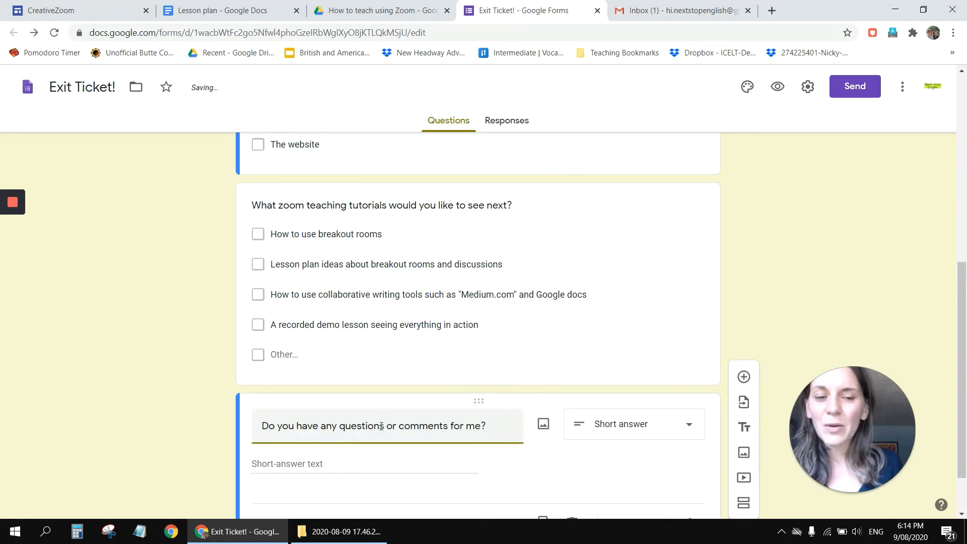
{"action": "scroll", "coordinate": [99, 447], "scroll_direction": "down", "scroll_amount": 1}
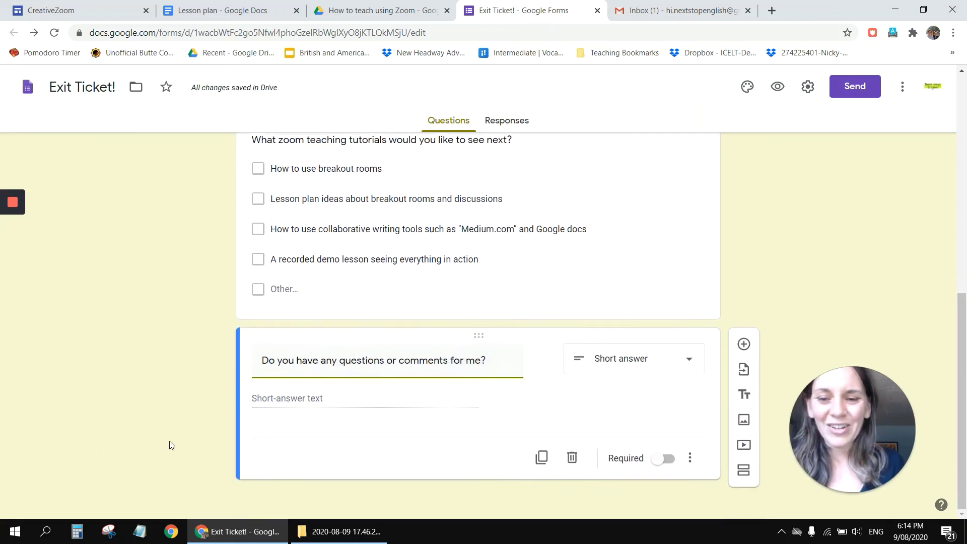
{"action": "left_click", "coordinate": [162, 479]}
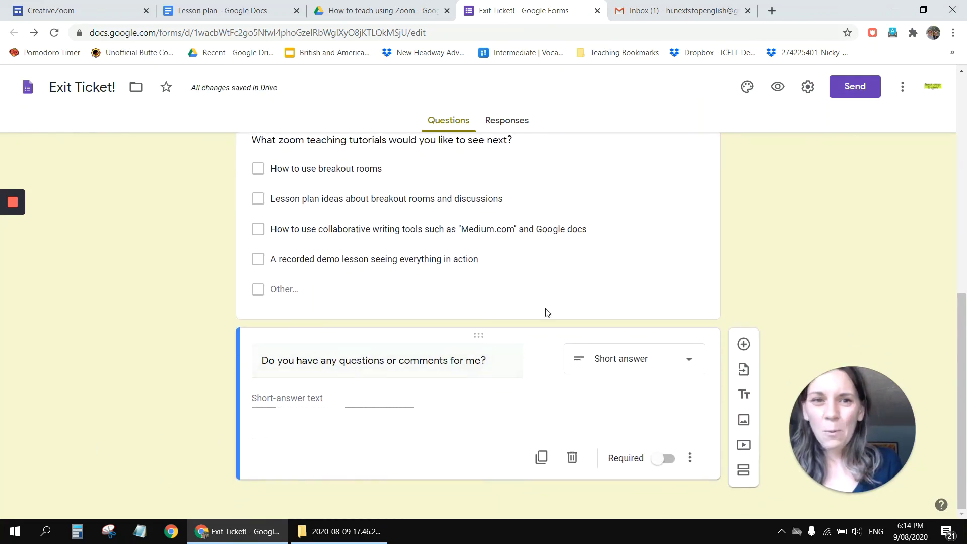
Show the Exit Ticket! form's shareable link in the sending options, select it, and close the dialog without sending.
{"action": "left_click", "coordinate": [848, 93]}
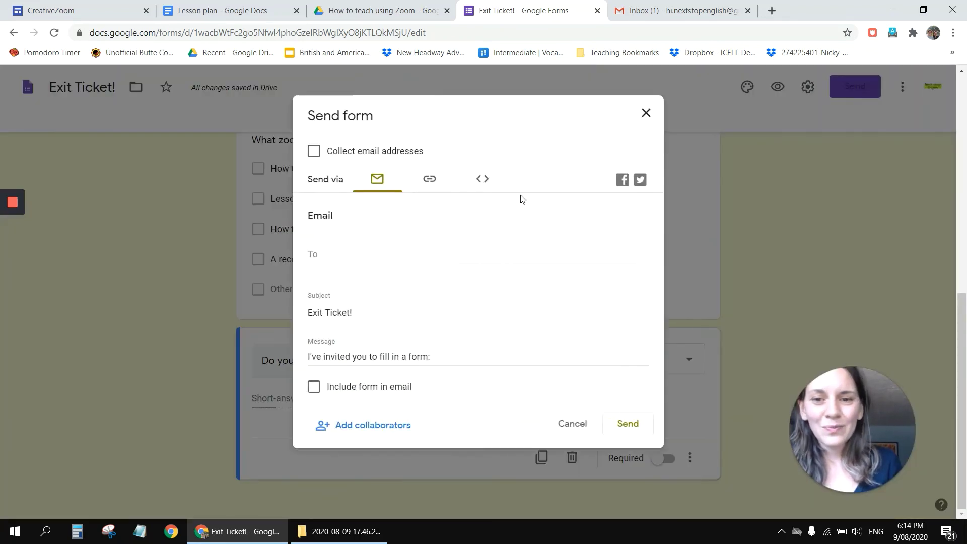
{"action": "left_click", "coordinate": [429, 180]}
{"action": "left_click", "coordinate": [407, 237]}
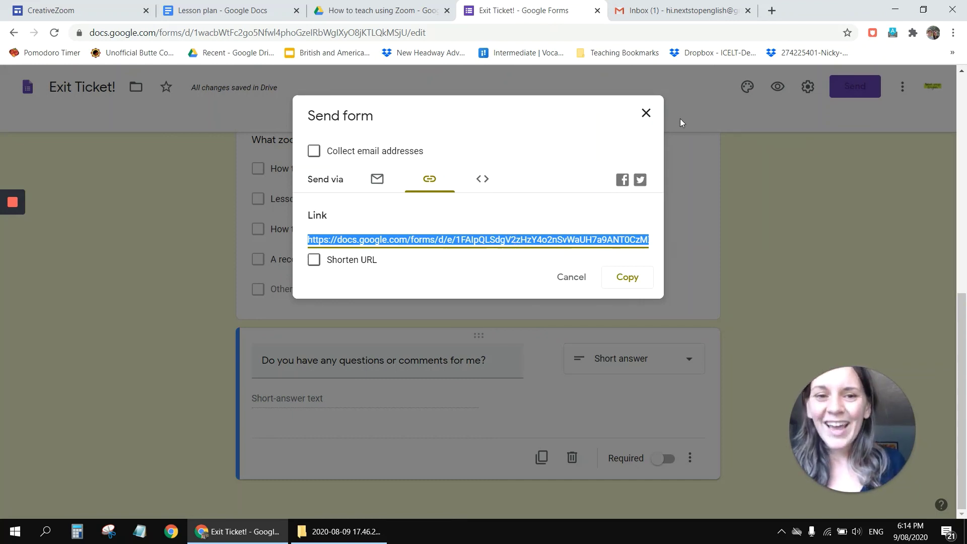
{"action": "left_click", "coordinate": [653, 116]}
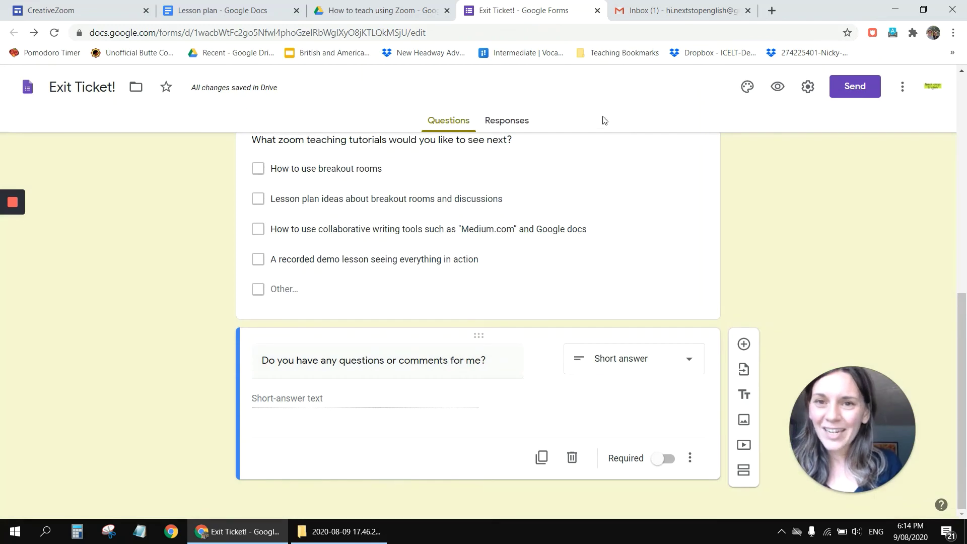
Switch to the CreativeZoom site and review its resources from the teaching tools and quizzes through production ideas to Collect Feedback.
{"action": "left_click", "coordinate": [411, 6]}
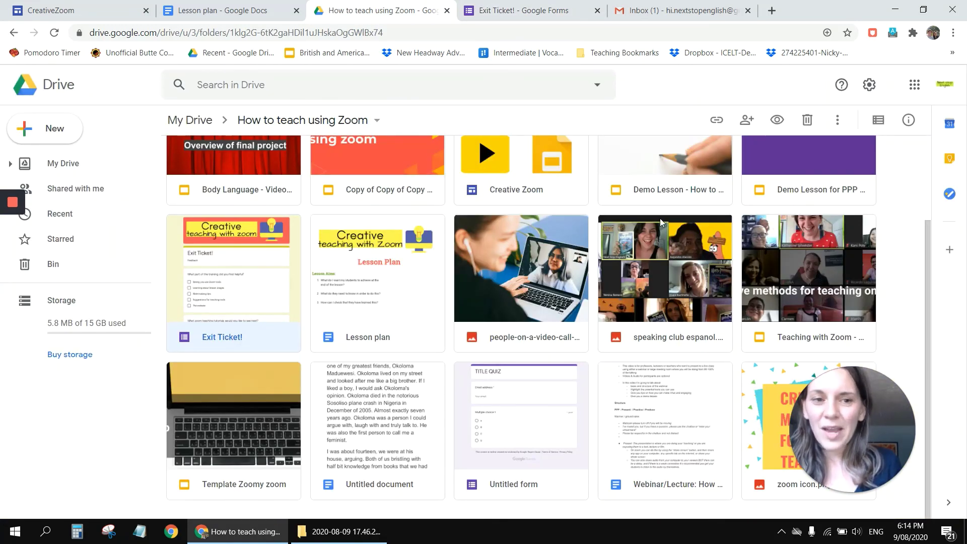
{"action": "left_click", "coordinate": [80, 9]}
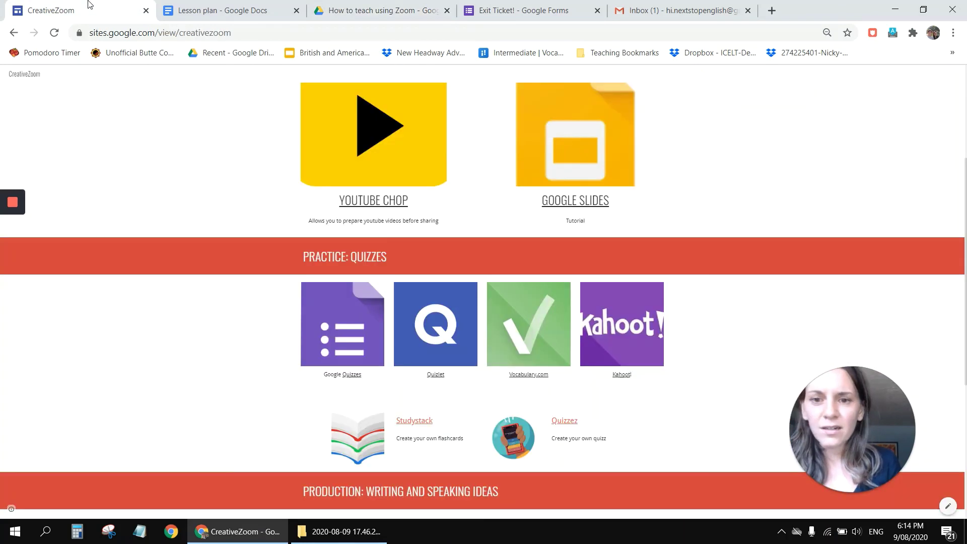
{"action": "scroll", "coordinate": [679, 145], "scroll_direction": "up", "scroll_amount": 4}
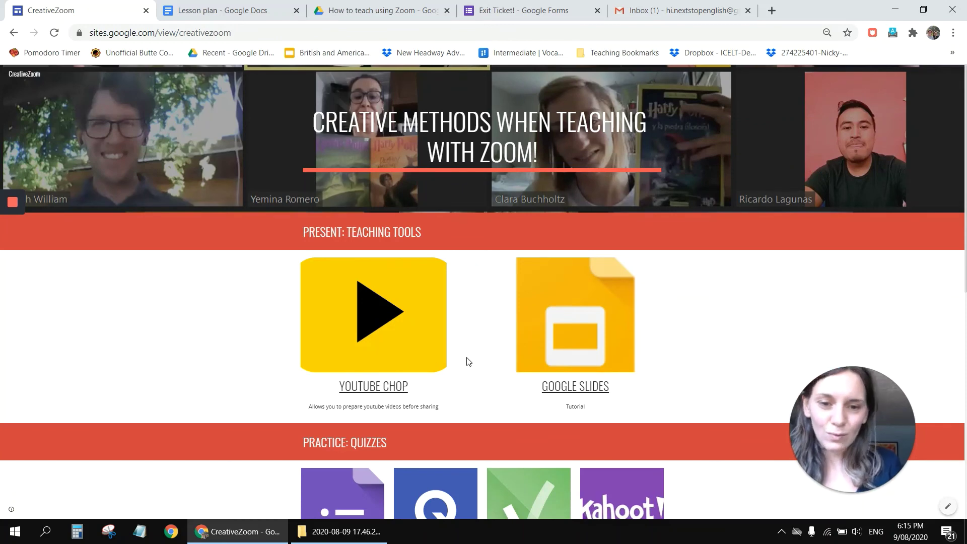
{"action": "scroll", "coordinate": [567, 365], "scroll_direction": "down", "scroll_amount": 3}
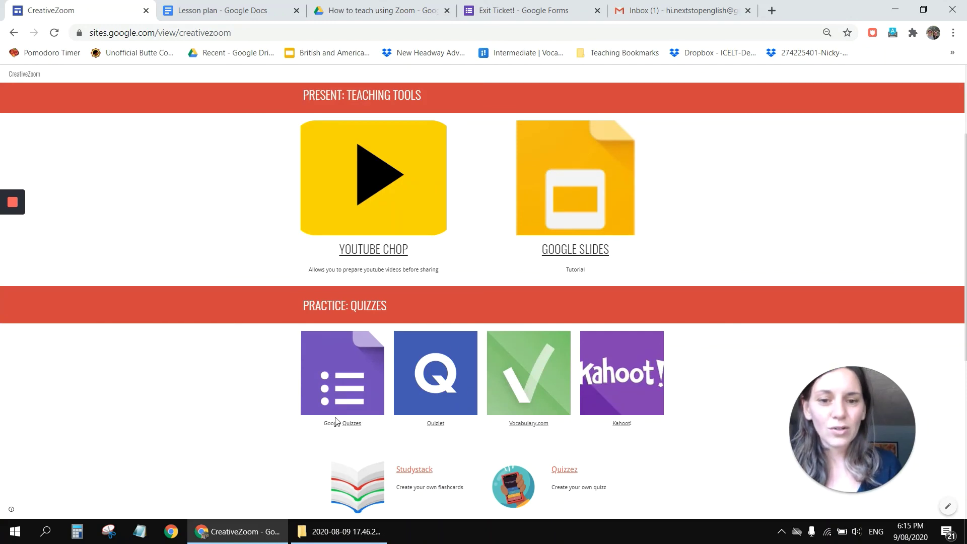
{"action": "scroll", "coordinate": [443, 441], "scroll_direction": "down", "scroll_amount": 1}
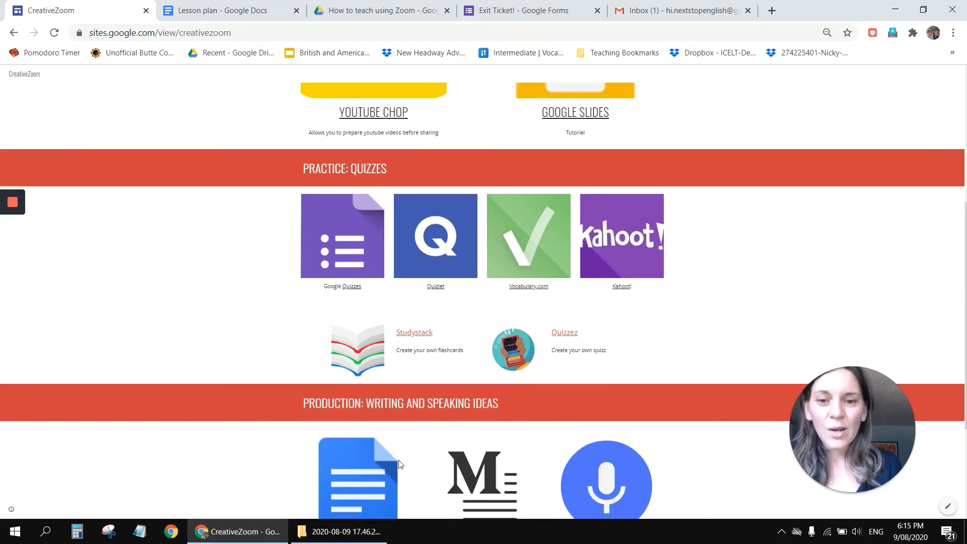
{"action": "scroll", "coordinate": [449, 430], "scroll_direction": "down", "scroll_amount": 2}
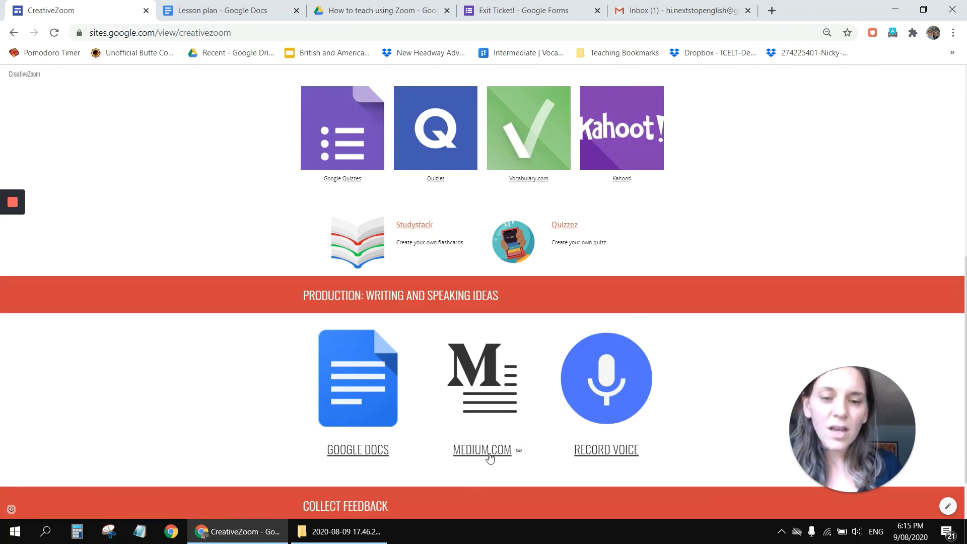
{"action": "scroll", "coordinate": [522, 446], "scroll_direction": "down", "scroll_amount": 1}
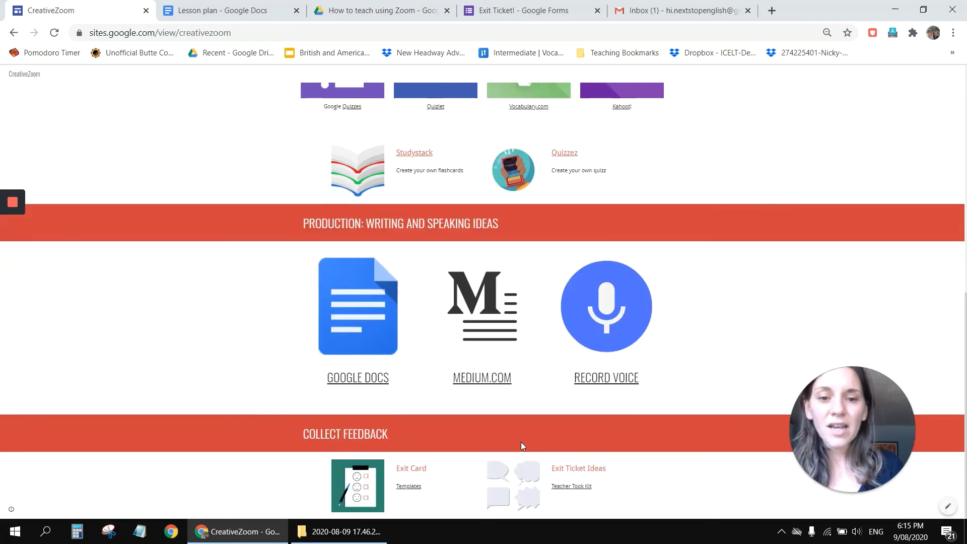